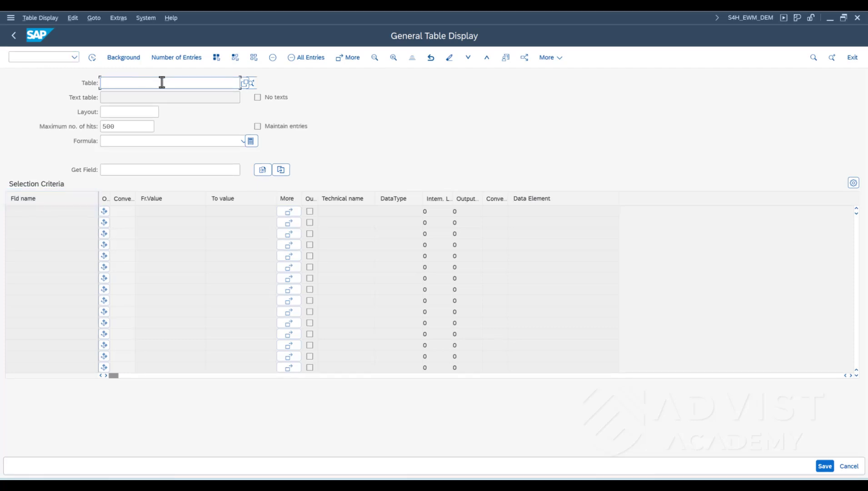
Step: Load the selection fields of table MARA and check the number of entries in the table
{"action": "type", "text": "MARA"}
{"action": "key", "text": "Return"}
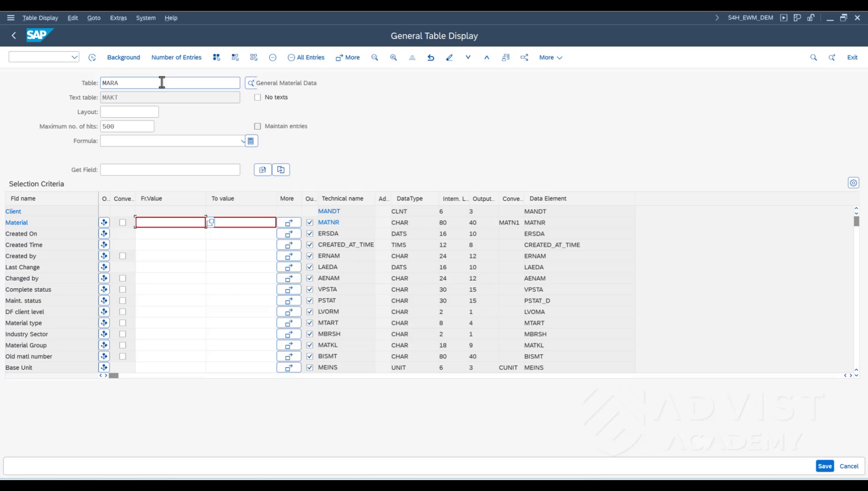
{"action": "left_click", "coordinate": [174, 58]}
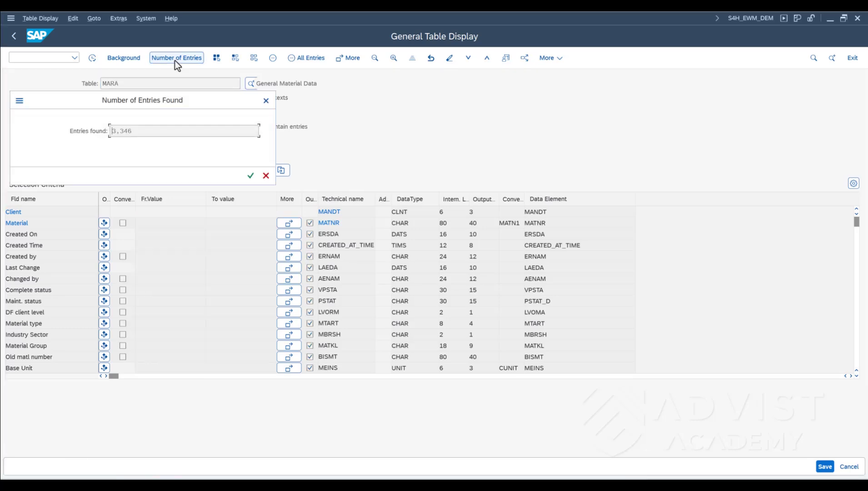
{"action": "left_click", "coordinate": [247, 175]}
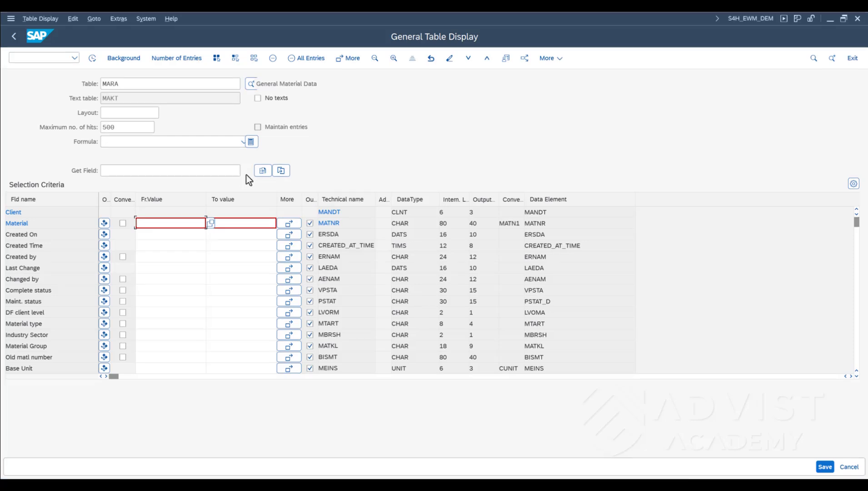
Step: Set the maximum number of hits to 2000
{"action": "left_click", "coordinate": [145, 130]}
{"action": "key", "text": "BackSpace"}
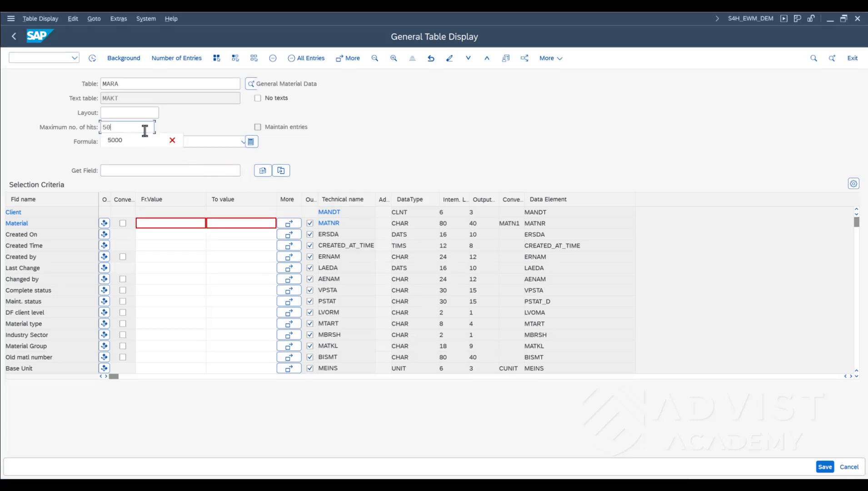
{"action": "key", "text": "BackSpace"}
{"action": "key", "text": "BackSpace"}
{"action": "type", "text": "2000"}
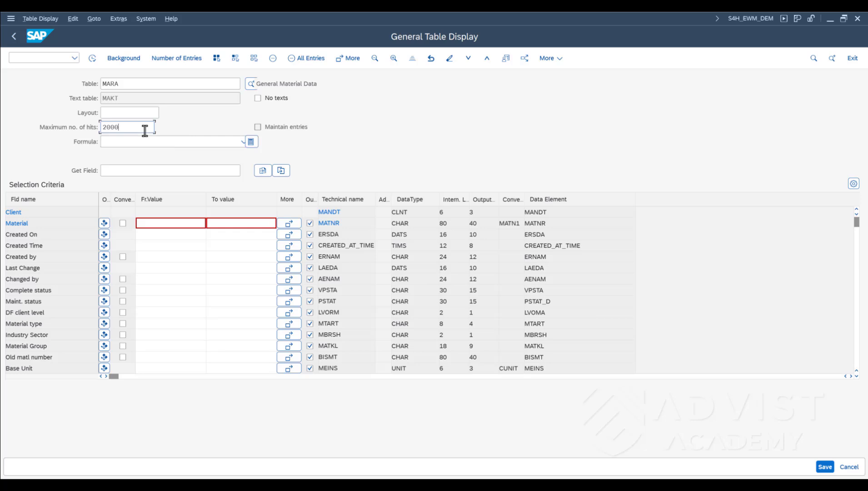
{"action": "key", "text": "Return"}
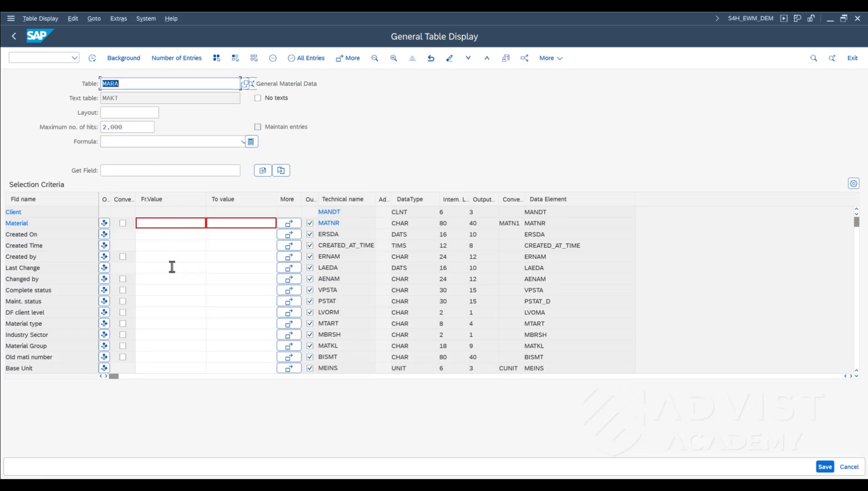
Step: Set the selection criteria to material type DIEN (Service) and industry sector M (Mechanical engineering) from their value lists
{"action": "left_click", "coordinate": [176, 323]}
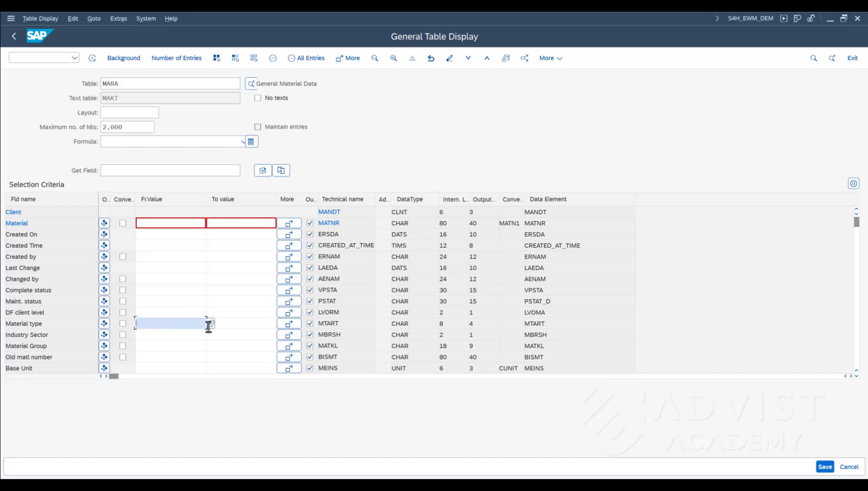
{"action": "key", "text": "F4"}
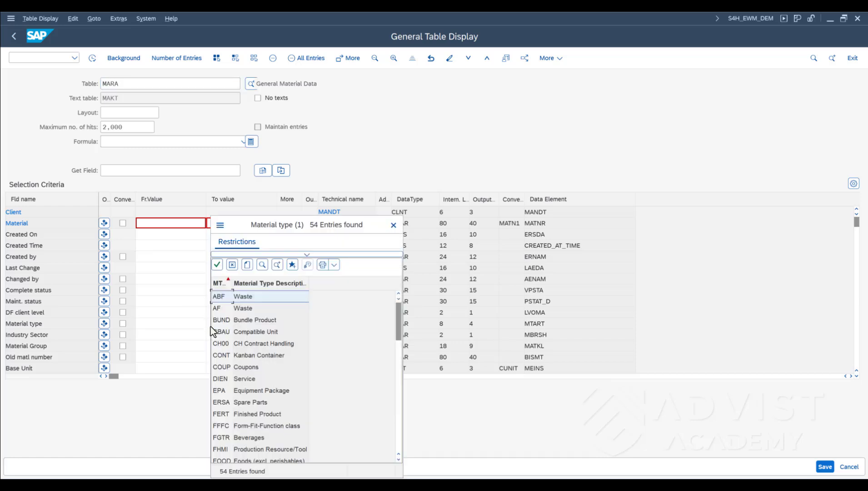
{"action": "double_click", "coordinate": [240, 378]}
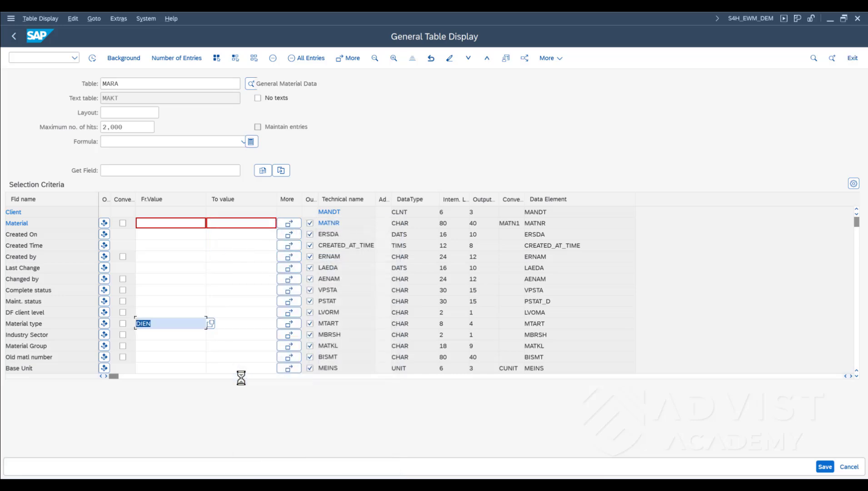
{"action": "left_click", "coordinate": [195, 335]}
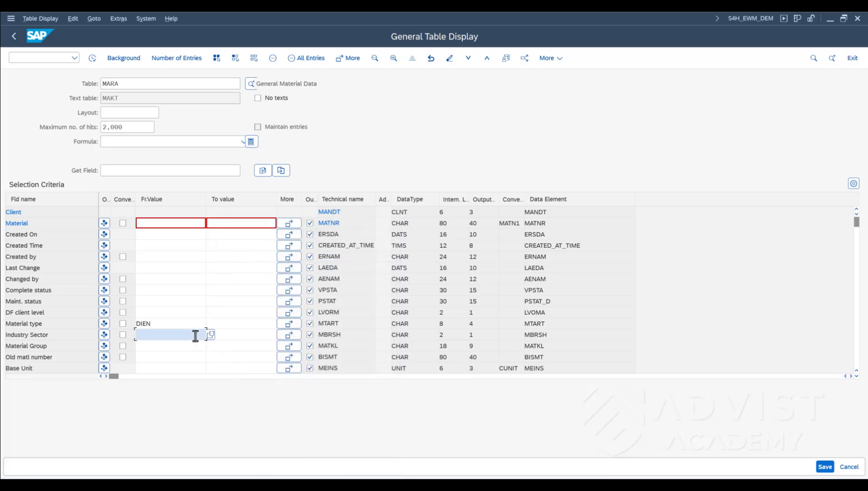
{"action": "left_click", "coordinate": [209, 335]}
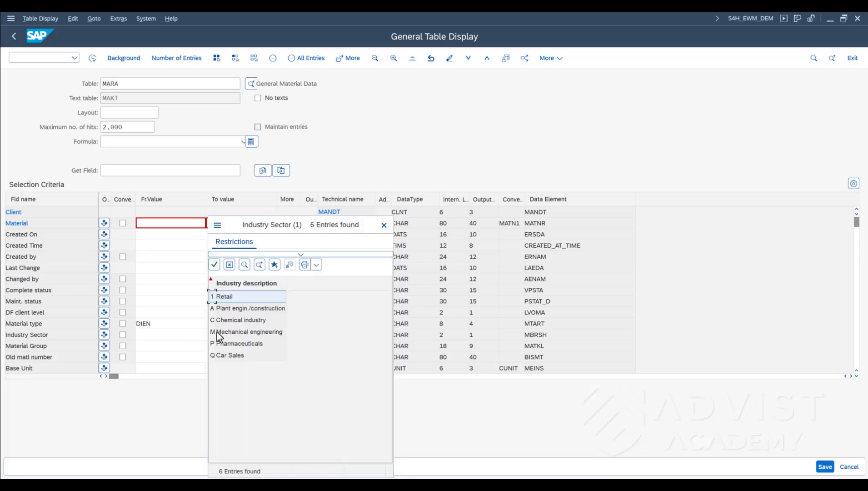
{"action": "double_click", "coordinate": [218, 334]}
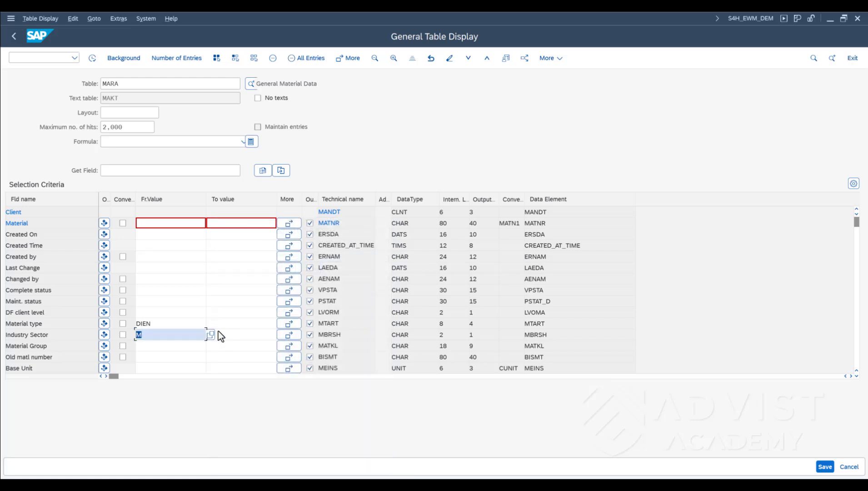
{"action": "left_click", "coordinate": [195, 335]}
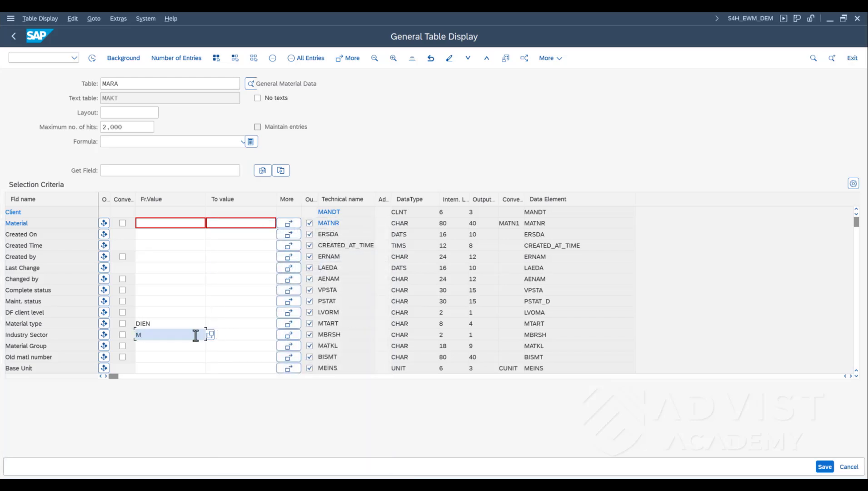
Step: Check the number of entries matching the material type and industry sector criteria, and execute the selection
{"action": "left_click", "coordinate": [179, 60]}
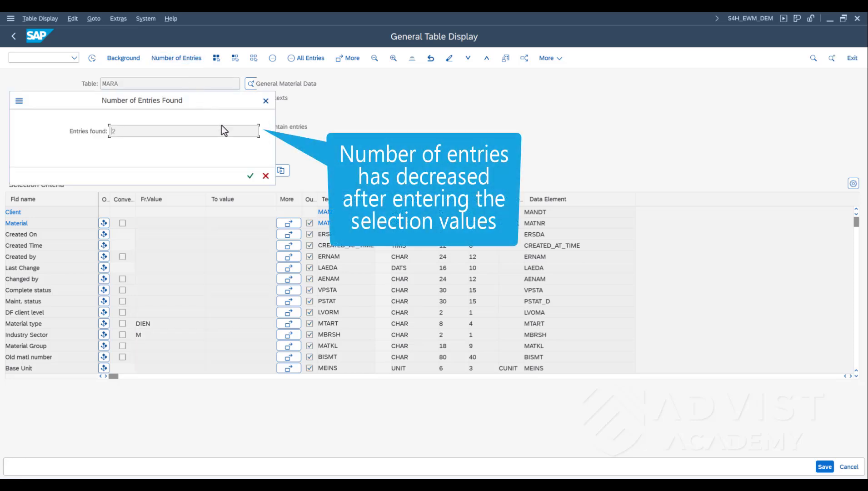
{"action": "left_click", "coordinate": [250, 176]}
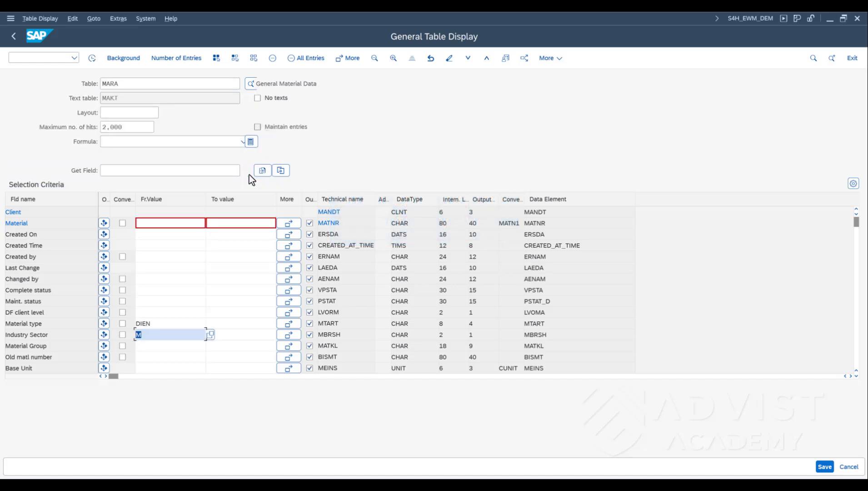
{"action": "left_click", "coordinate": [93, 58]}
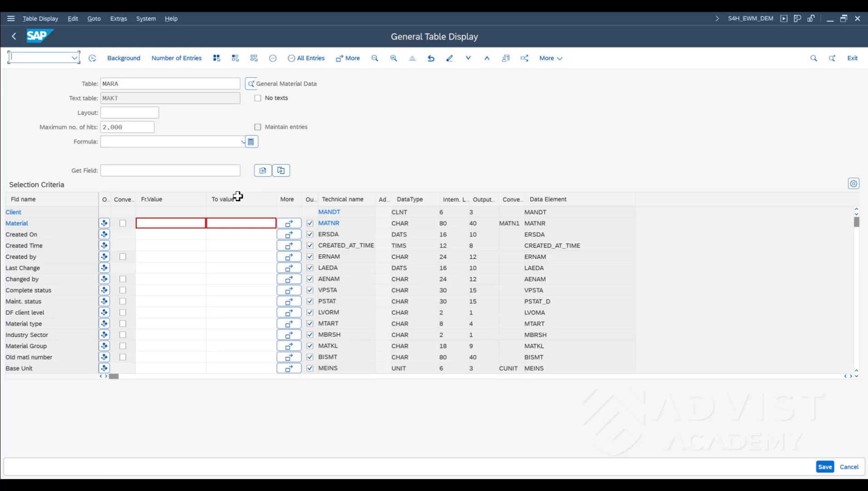
Step: Set industry sector to M with the option "Select: Not equal to" and display the matching MARA entries
{"action": "left_click", "coordinate": [195, 339]}
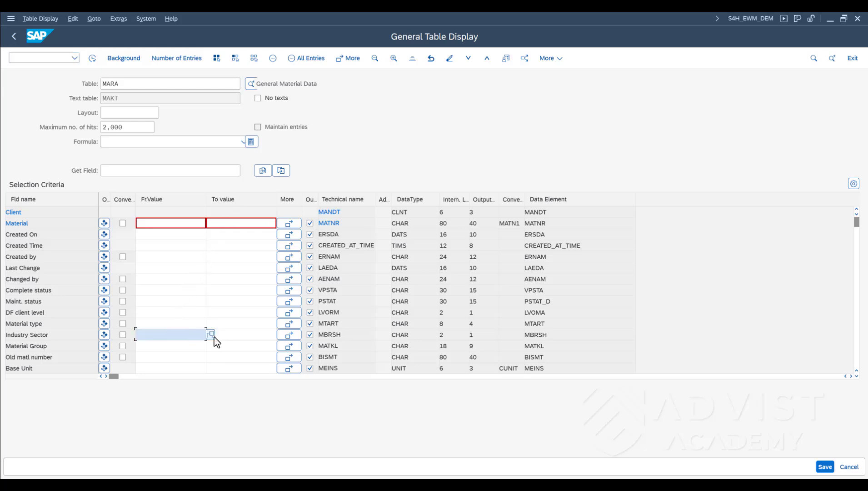
{"action": "left_click", "coordinate": [214, 337]}
{"action": "double_click", "coordinate": [232, 333]}
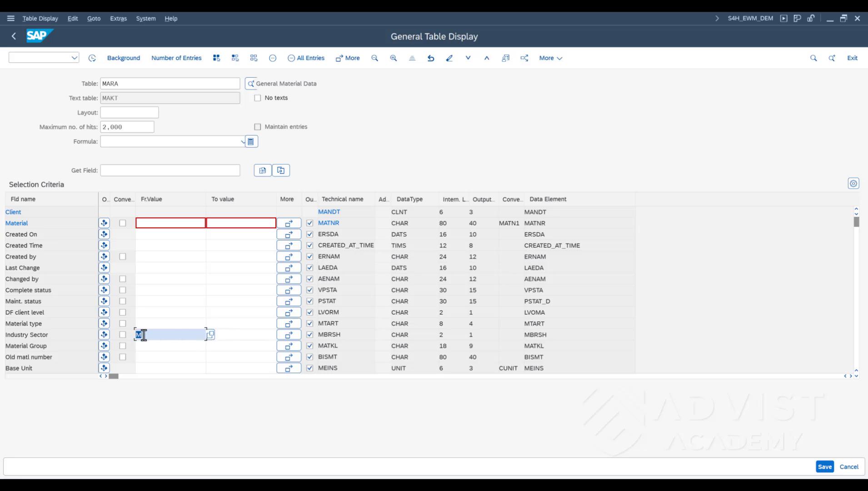
{"action": "left_click", "coordinate": [104, 334]}
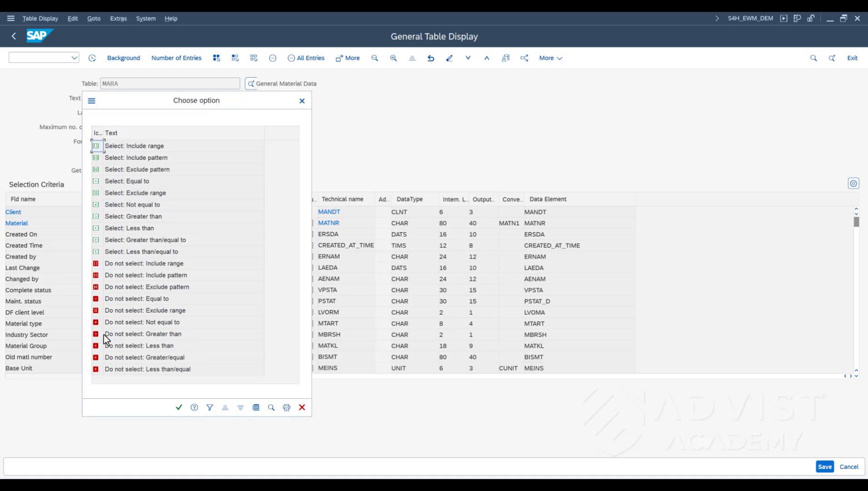
{"action": "double_click", "coordinate": [120, 206]}
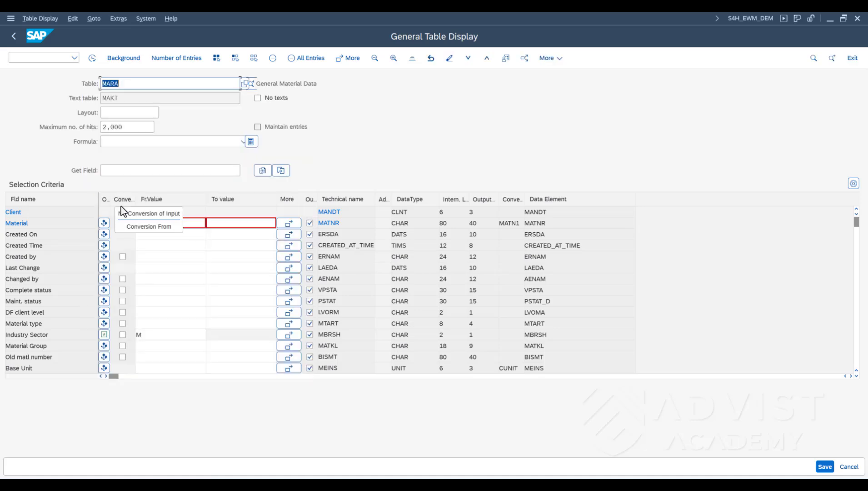
{"action": "key", "text": "F8"}
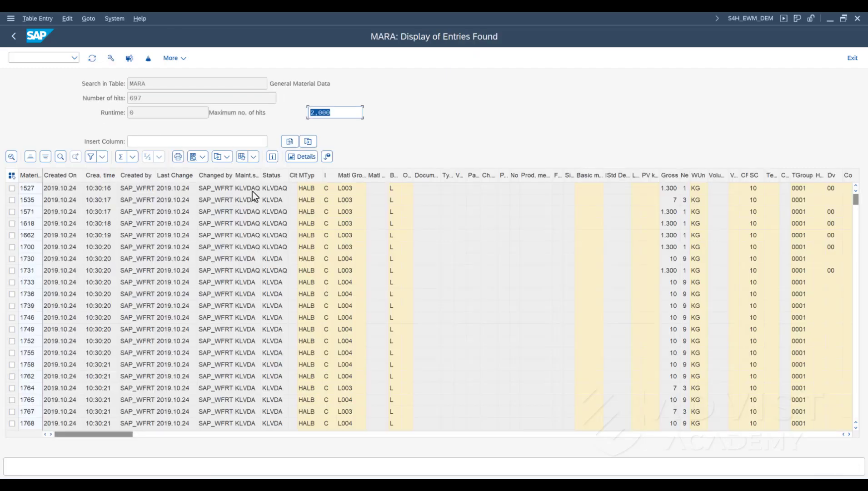
{"action": "left_click", "coordinate": [323, 175]}
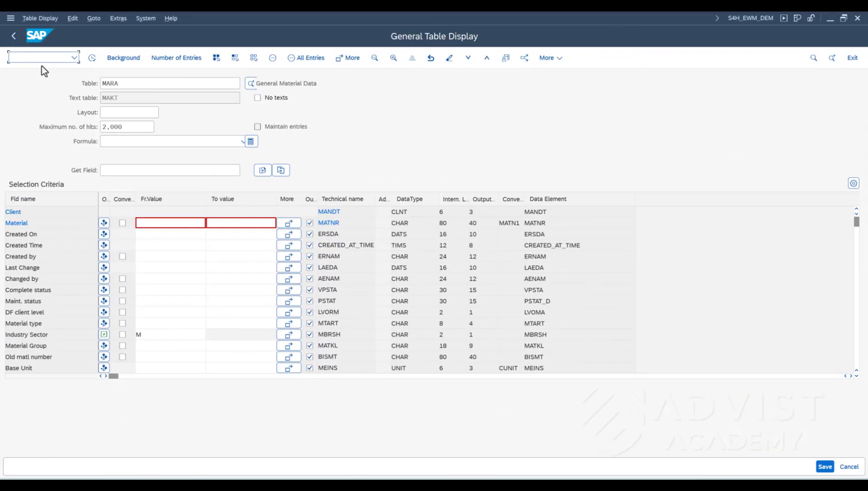
Step: Clear all selection criteria and set the industry sector to M (Mechanical engineering) again without a special option
{"action": "left_click", "coordinate": [311, 62]}
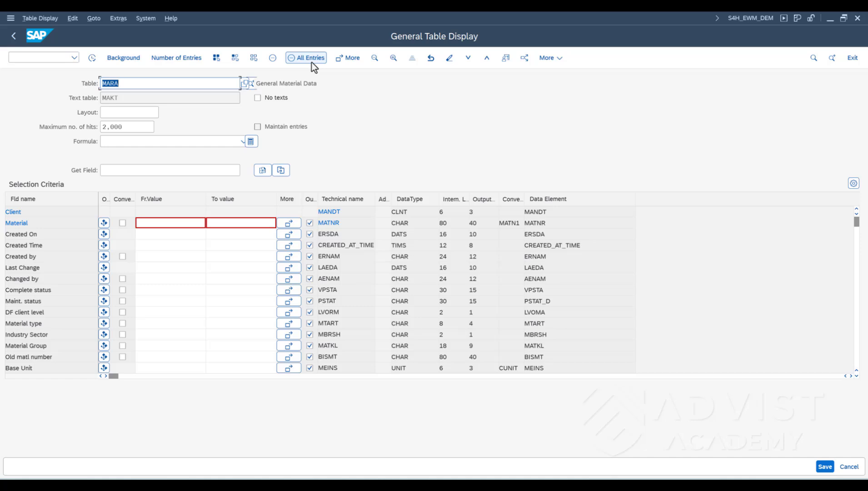
{"action": "left_click", "coordinate": [192, 335]}
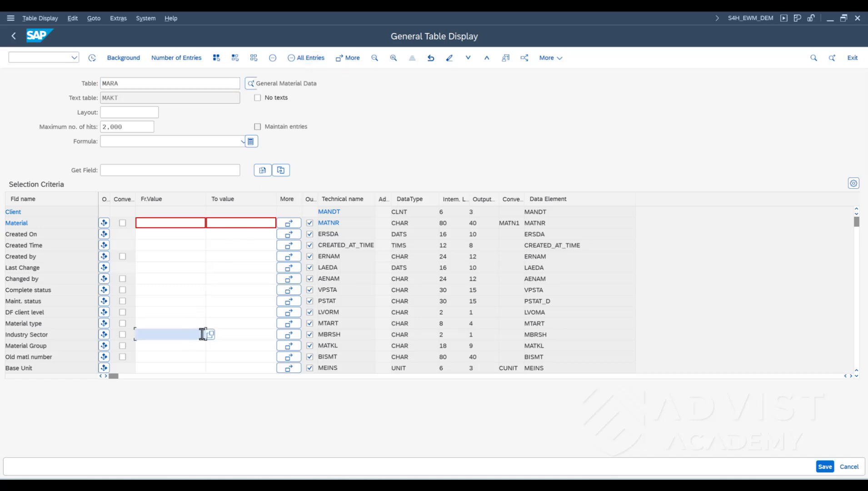
{"action": "left_click", "coordinate": [209, 335]}
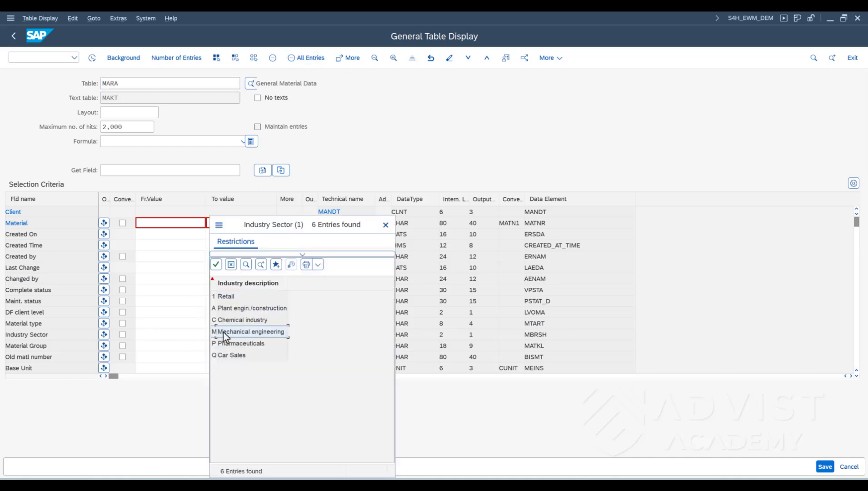
{"action": "double_click", "coordinate": [223, 332]}
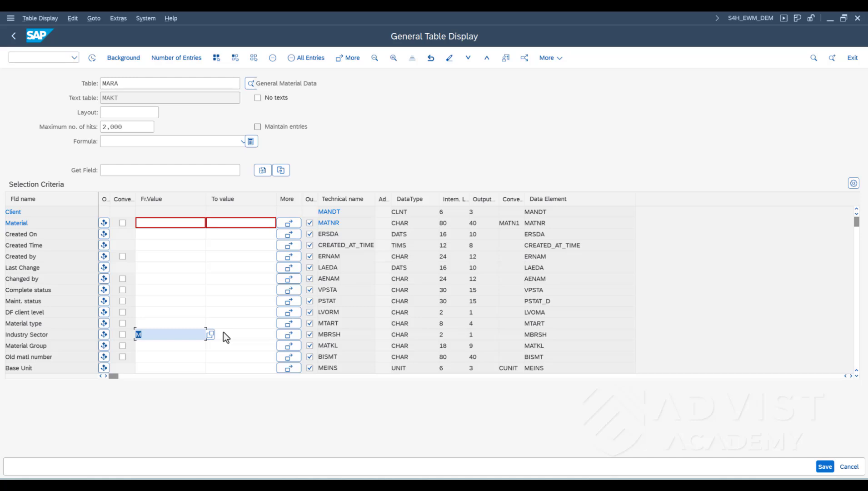
Step: Add DIEN (Service) and ERSA (Spare Parts) as multiple selection values for material type, and execute the selection
{"action": "left_click", "coordinate": [283, 325]}
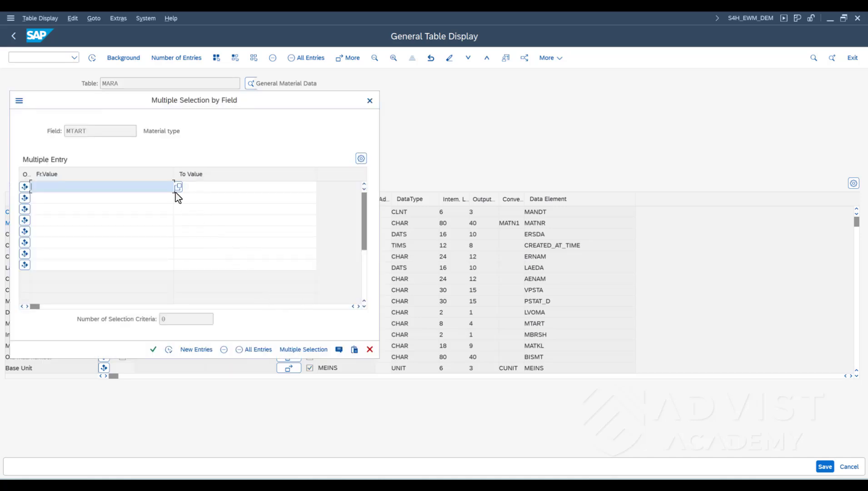
{"action": "left_click", "coordinate": [176, 189]}
{"action": "double_click", "coordinate": [80, 220]}
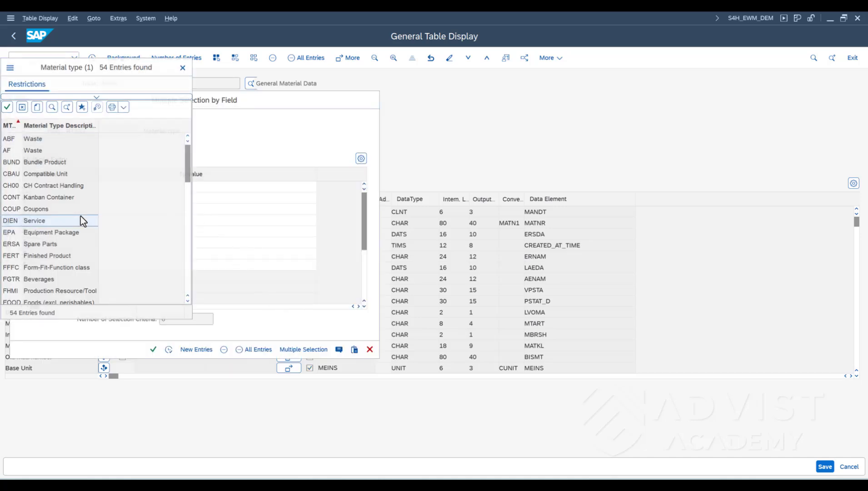
{"action": "left_click", "coordinate": [110, 198]}
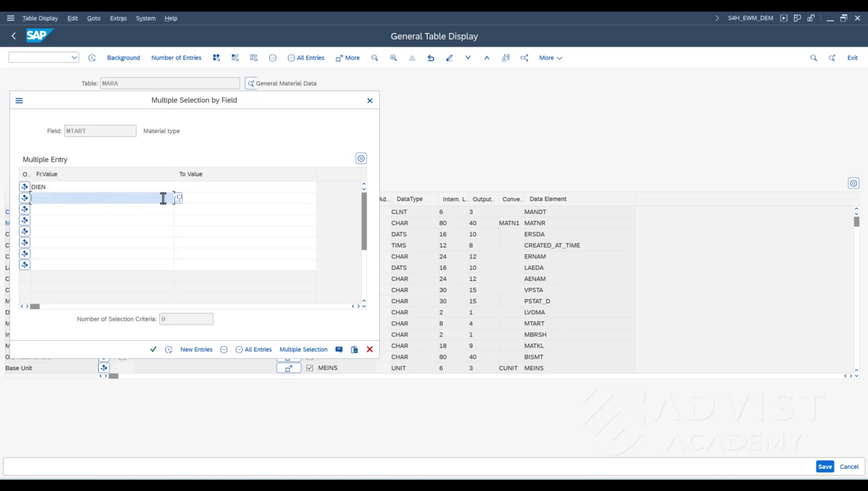
{"action": "left_click", "coordinate": [178, 199]}
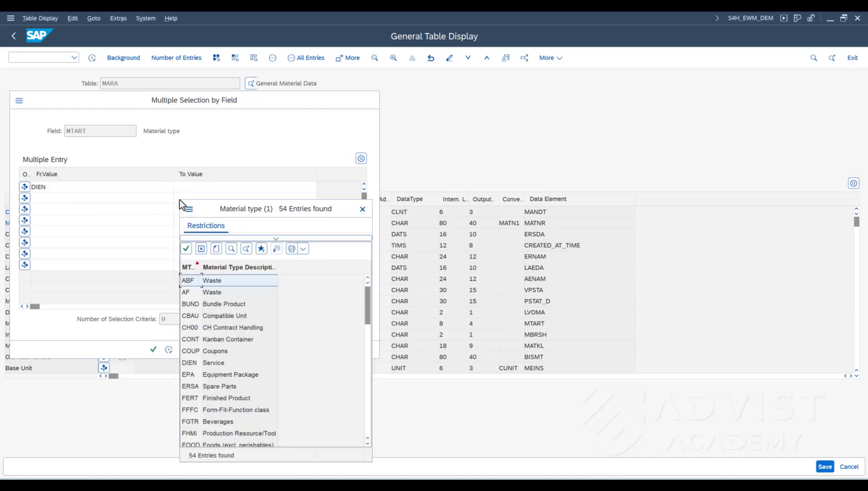
{"action": "double_click", "coordinate": [212, 386]}
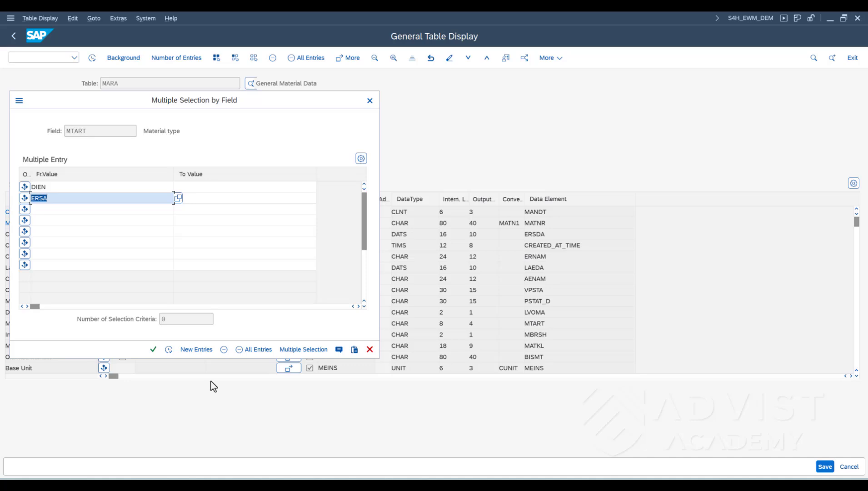
{"action": "left_click", "coordinate": [170, 353]}
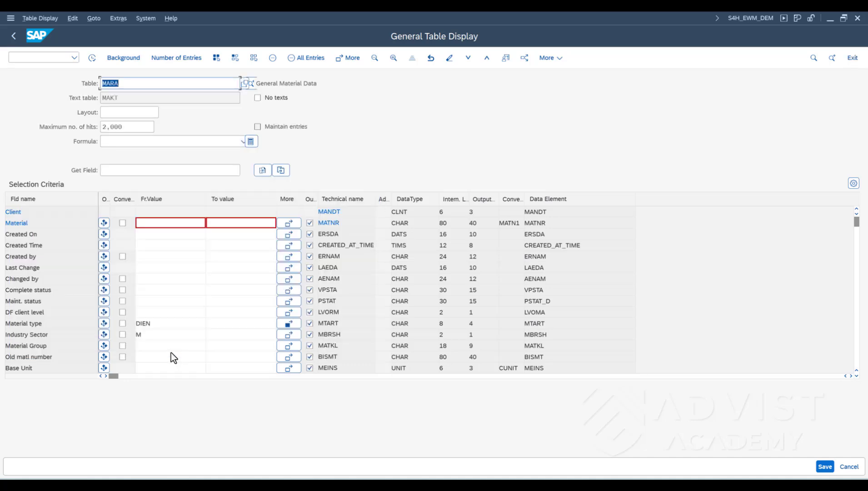
{"action": "left_click", "coordinate": [95, 61]}
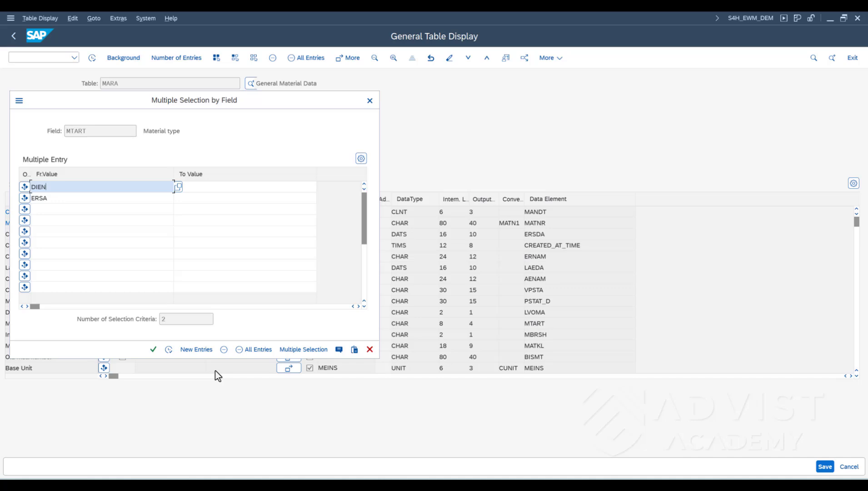
Step: Delete the DIEN row from the material type's multiple selection, and clear all its remaining entries
{"action": "left_click", "coordinate": [224, 349]}
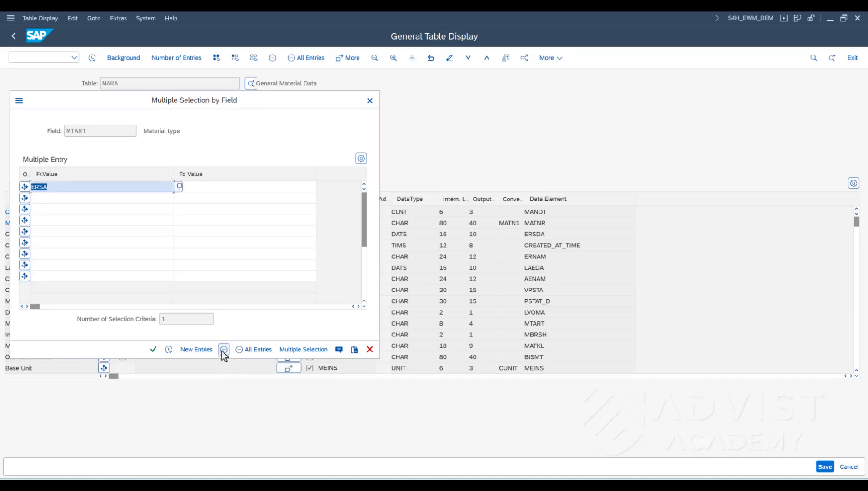
{"action": "left_click", "coordinate": [240, 350]}
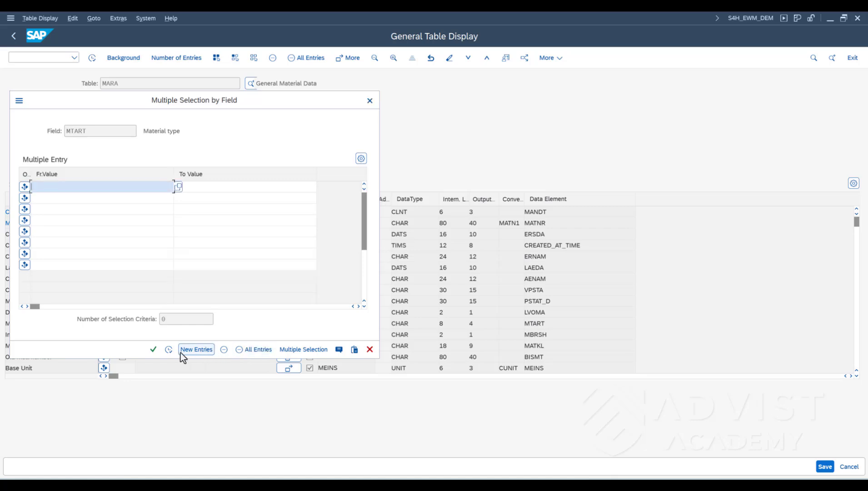
Step: Switch to Excel, copy the Material list in A1:A52, and open the multiple selection for the Material field in SAP
{"action": "left_click", "coordinate": [168, 351]}
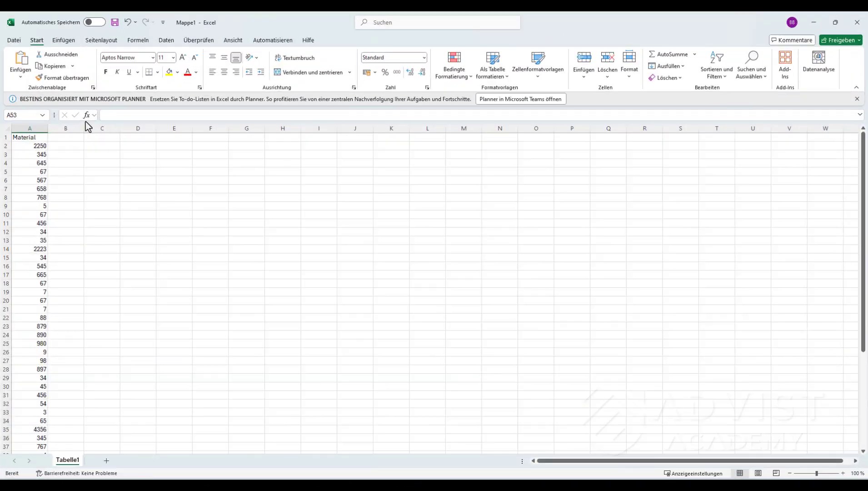
{"action": "left_click_drag", "start_coordinate": [43, 138], "coordinate": [35, 434]}
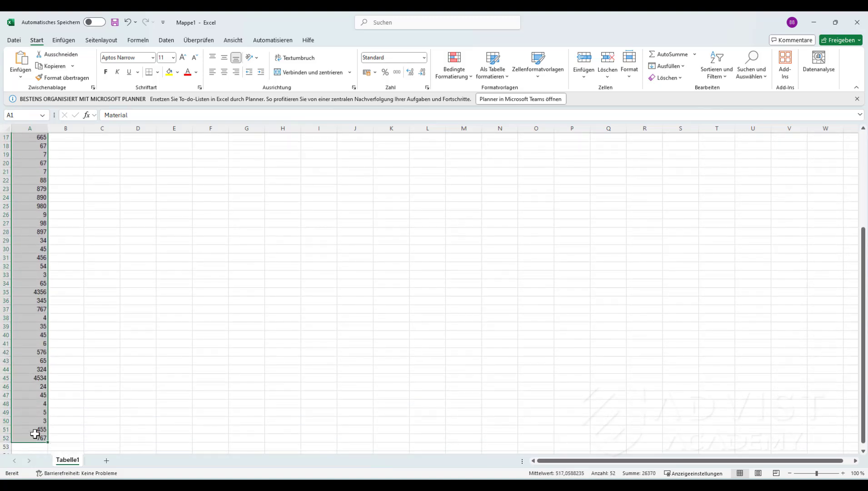
{"action": "key", "text": "ctrl+c"}
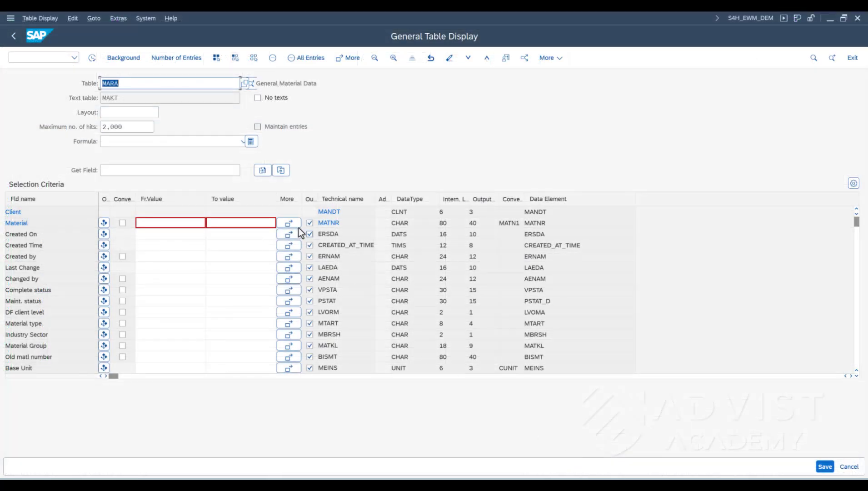
{"action": "left_click", "coordinate": [295, 224]}
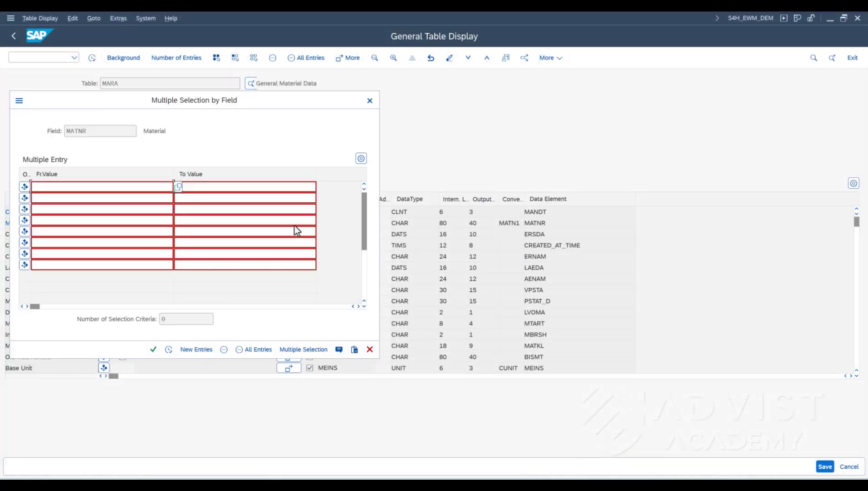
Step: Paste the copied list directly into the From values of the Material multiple selection, and clear all entries again
{"action": "key", "text": "ctrl+v"}
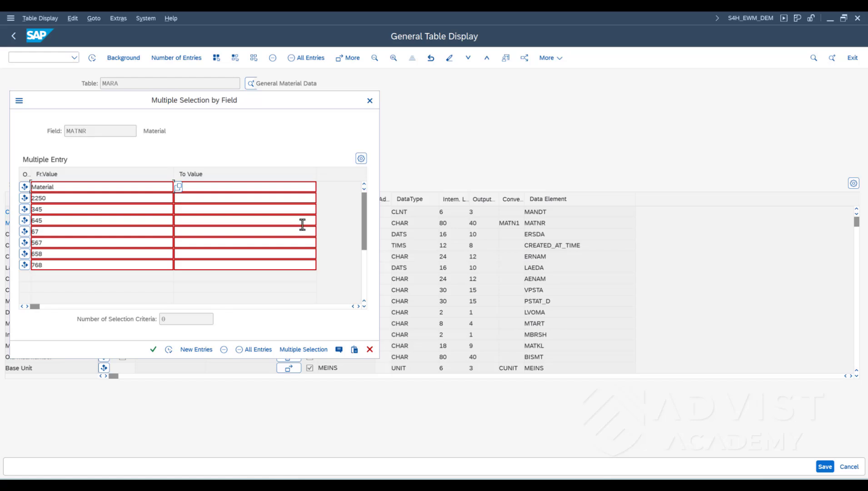
{"action": "mouse_move", "coordinate": [362, 217]}
{"action": "left_mouse_down"}
{"action": "mouse_move", "coordinate": [365, 262]}
{"action": "mouse_move", "coordinate": [364, 209]}
{"action": "left_mouse_up"}
{"action": "left_click", "coordinate": [260, 349]}
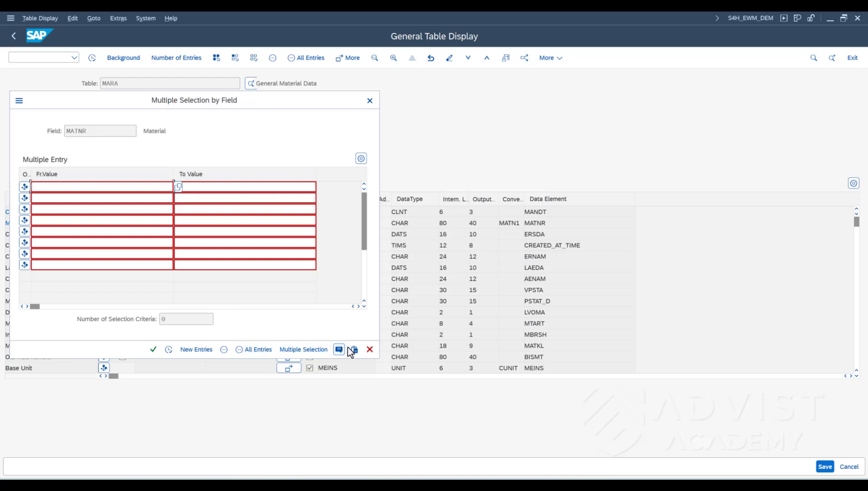
Step: Upload the complete copied material list from the clipboard into the Material multiple selection and apply it
{"action": "left_click", "coordinate": [354, 349]}
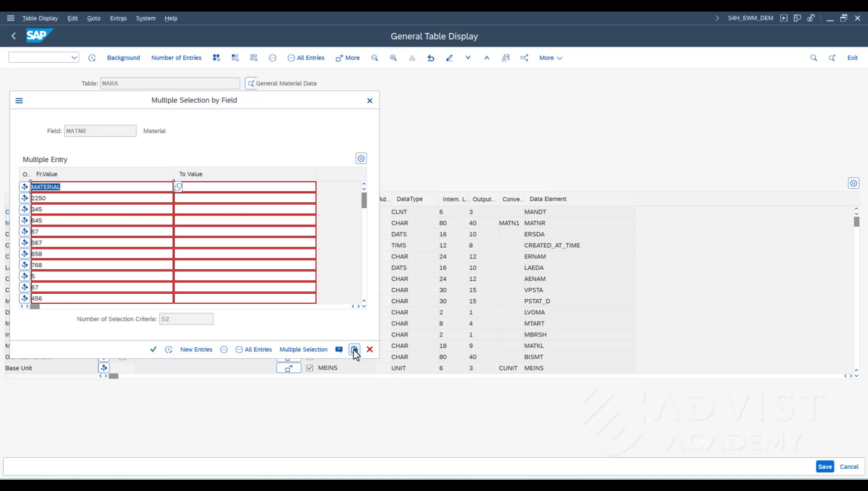
{"action": "left_click", "coordinate": [171, 351]}
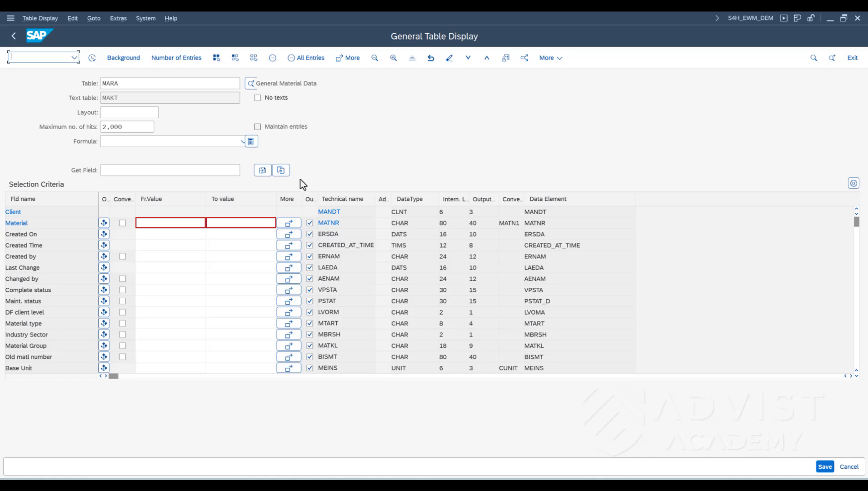
Step: Exclude the fields Created On through DF client level, Old matl number and Base Unit from the output, and display the MARA entries
{"action": "left_click", "coordinate": [310, 234]}
{"action": "left_click", "coordinate": [309, 268]}
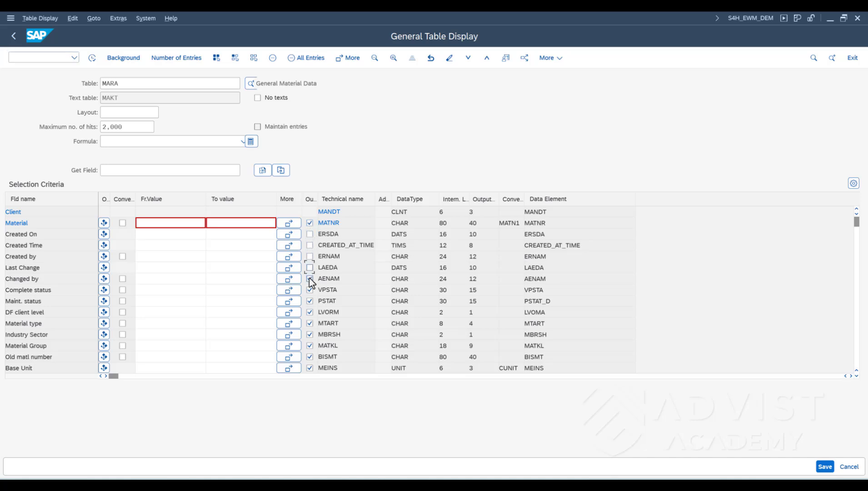
{"action": "left_click", "coordinate": [310, 278]}
{"action": "left_click", "coordinate": [310, 289]}
{"action": "left_click", "coordinate": [310, 301]}
{"action": "left_click", "coordinate": [310, 311]}
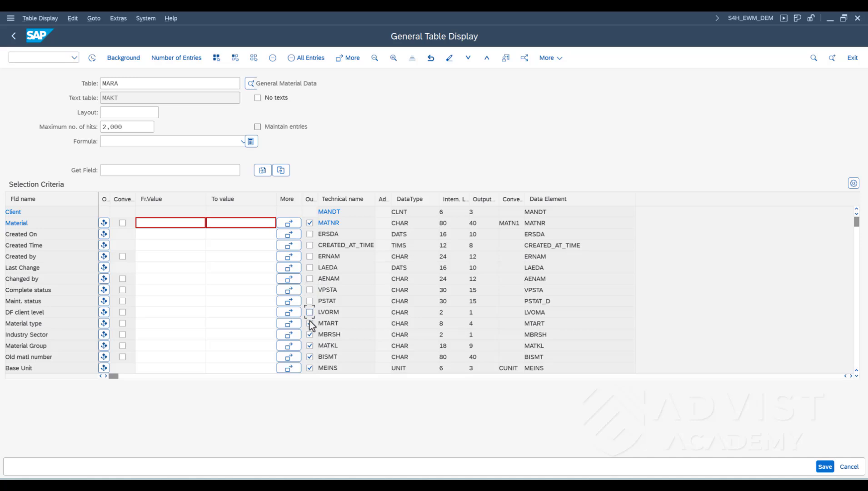
{"action": "left_click", "coordinate": [309, 356]}
{"action": "left_click", "coordinate": [92, 59]}
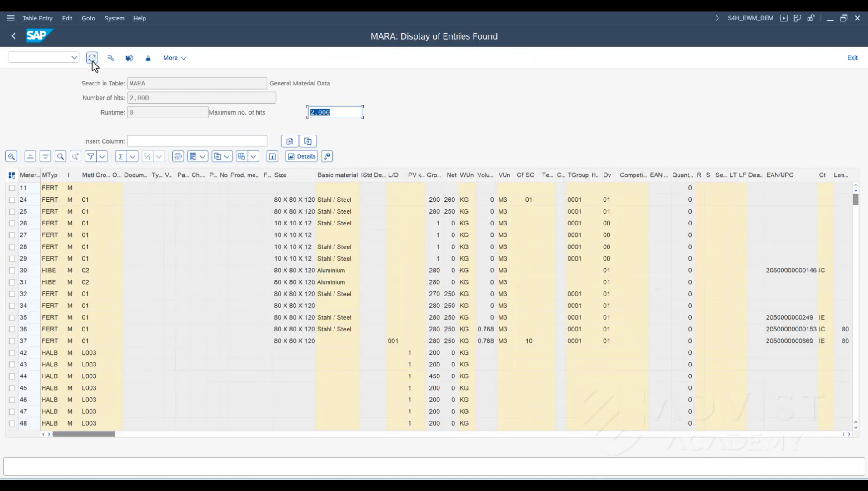